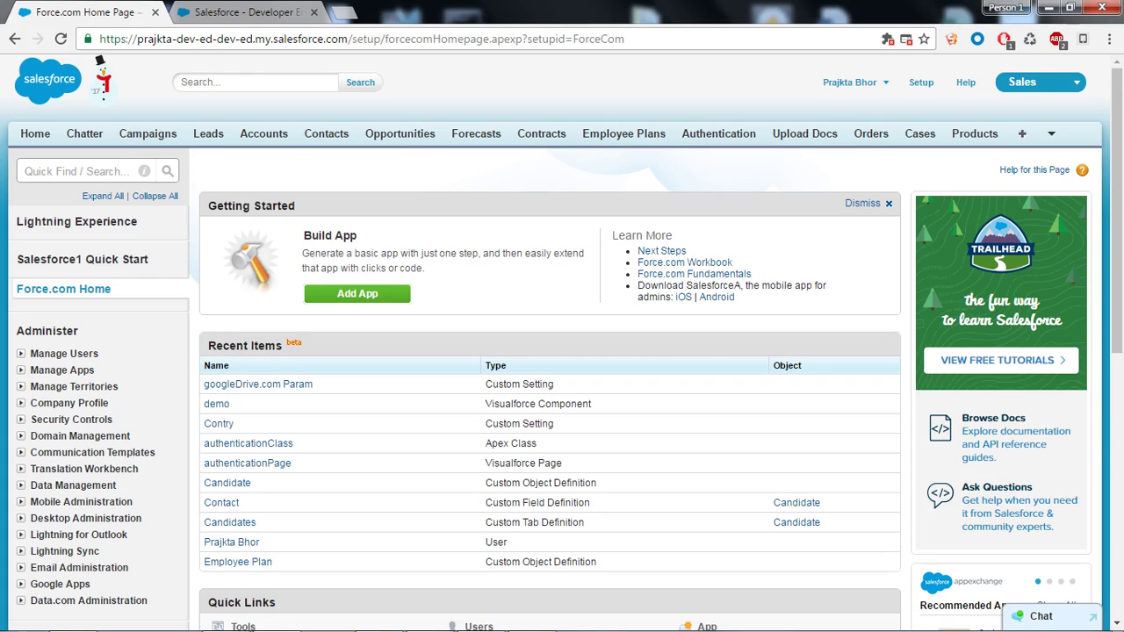
Search the setup for "remote", open Remote Site Settings in a separate browser tab and start a new remote site
{"action": "left_click", "coordinate": [78, 172]}
{"action": "type", "text": "remote"}
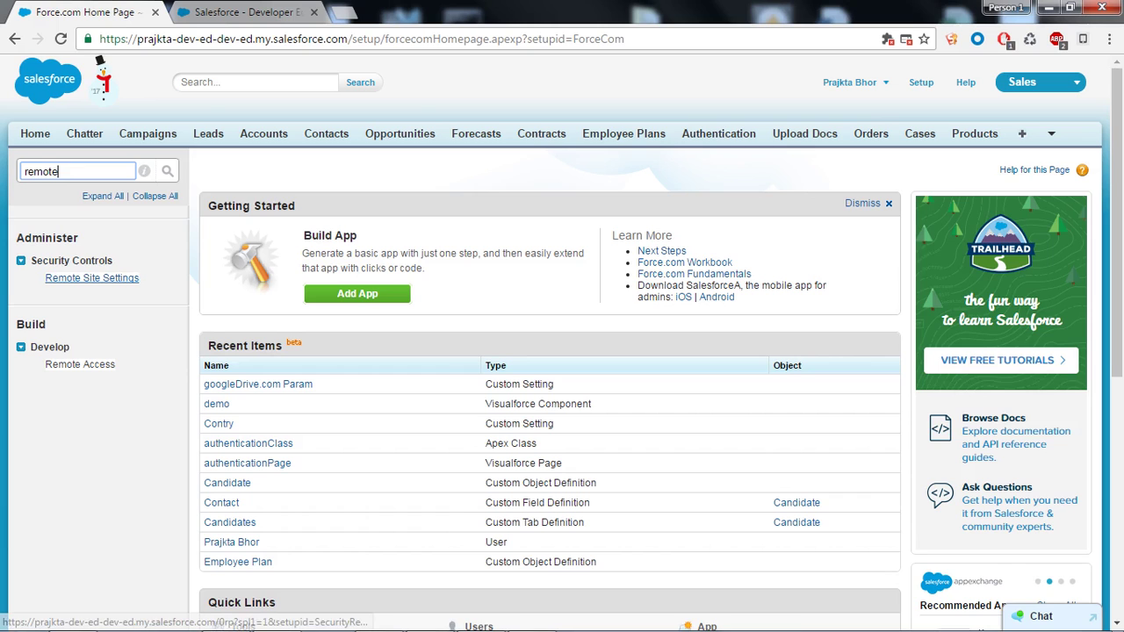
{"action": "middle_click", "coordinate": [91, 277]}
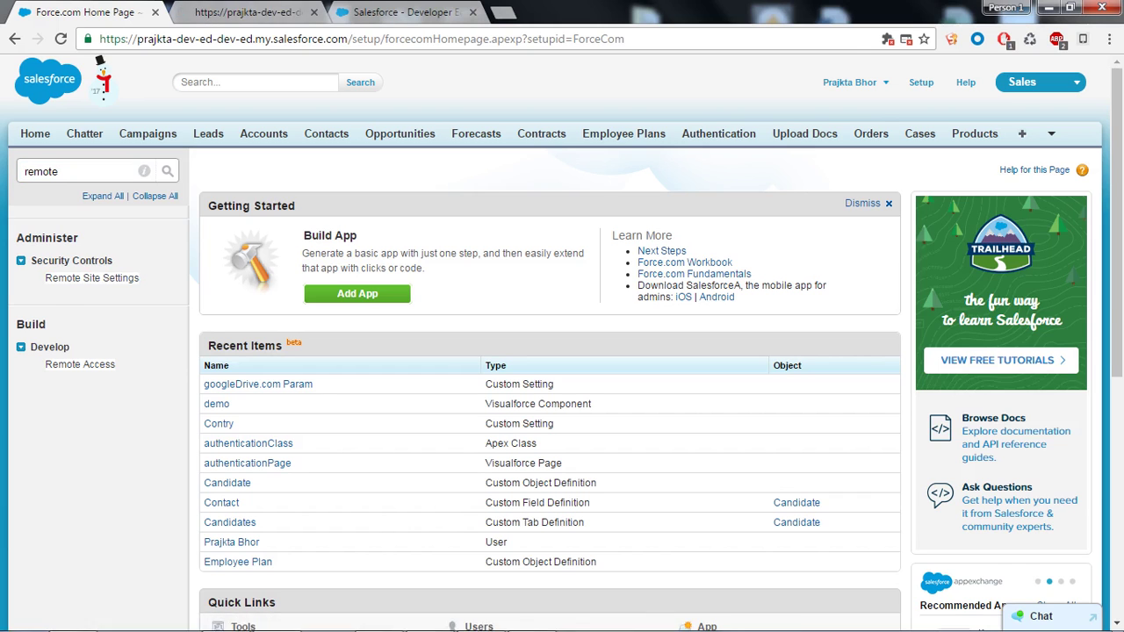
{"action": "left_click", "coordinate": [253, 12]}
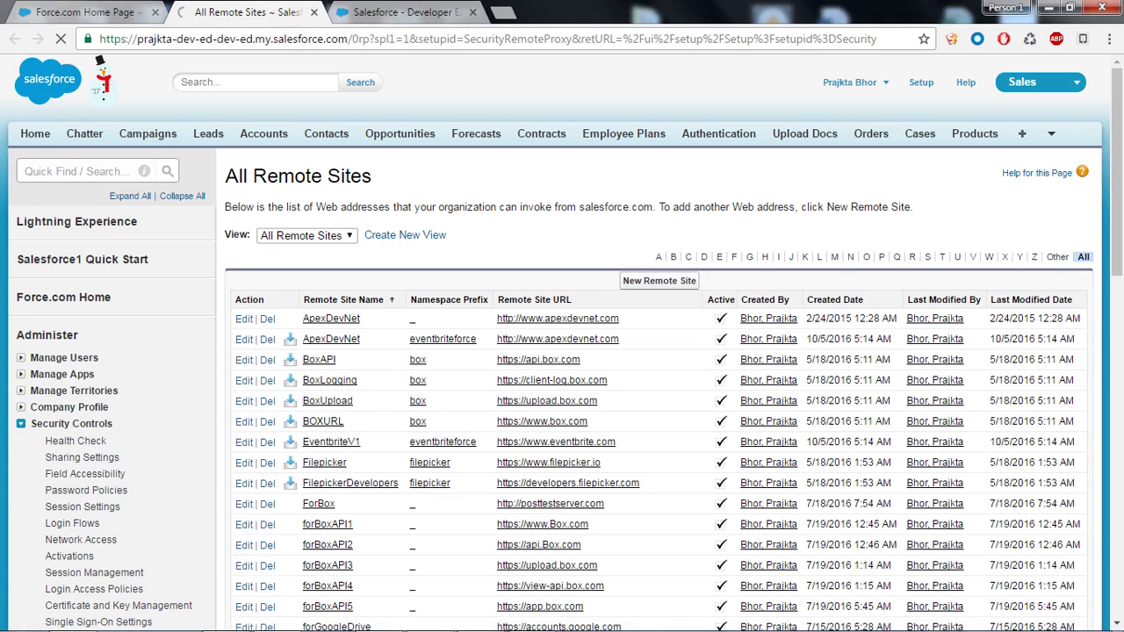
{"action": "left_click", "coordinate": [660, 281]}
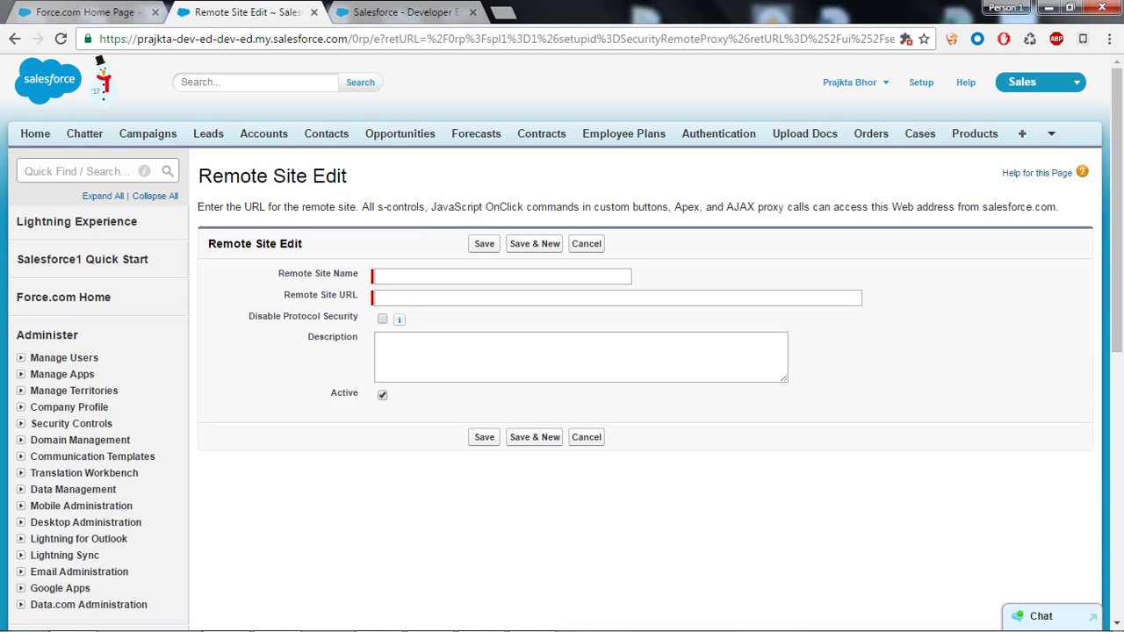
Examine the testsite Apex class's AccessTokenofGoogleDrive method, covering its HttpRequest, method, endpoint and header lines
{"action": "left_click", "coordinate": [363, 11]}
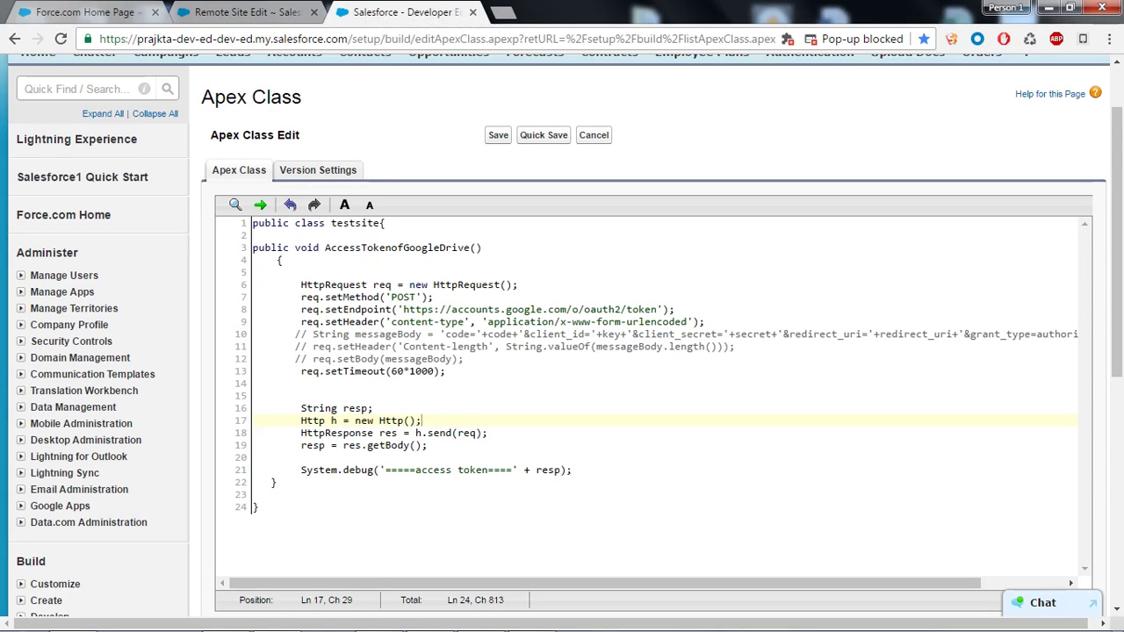
{"action": "double_click", "coordinate": [332, 223]}
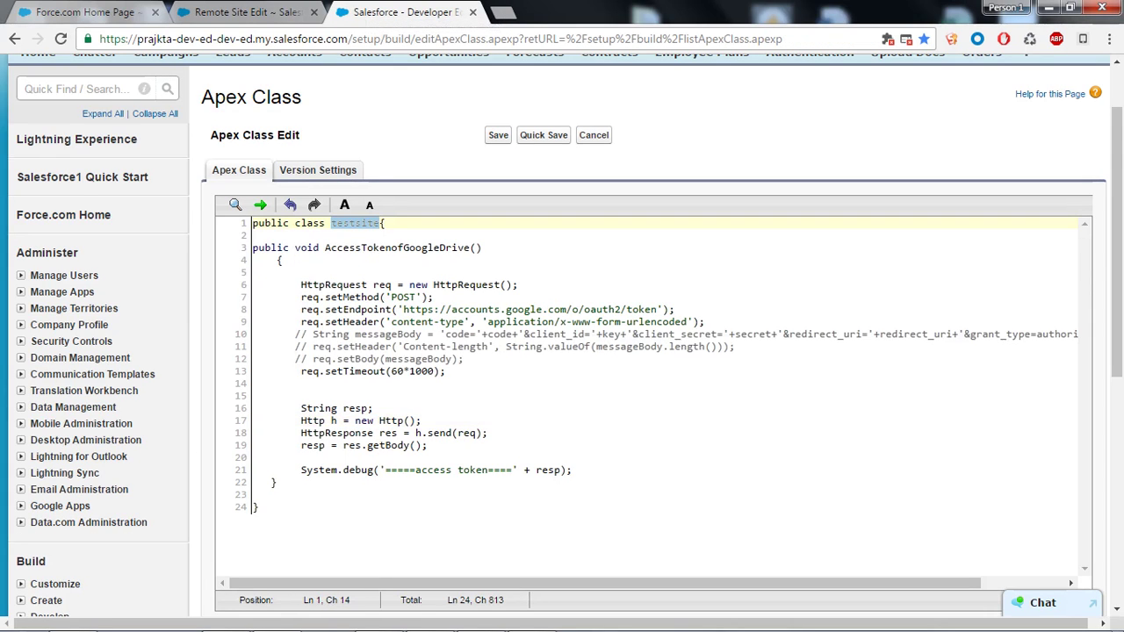
{"action": "double_click", "coordinate": [361, 248]}
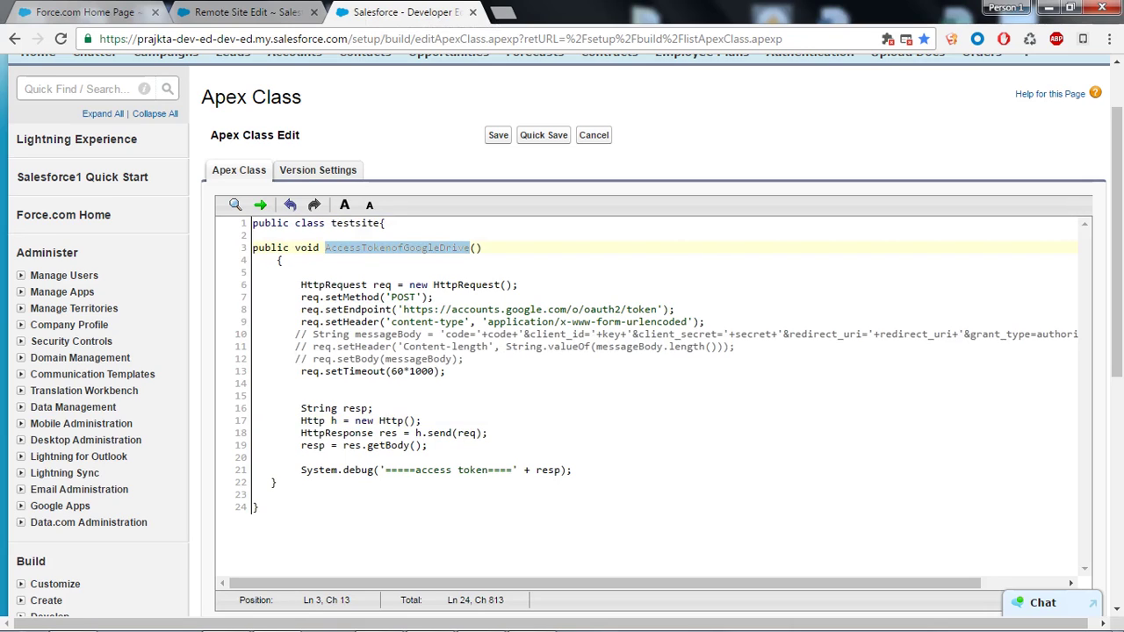
{"action": "double_click", "coordinate": [344, 284]}
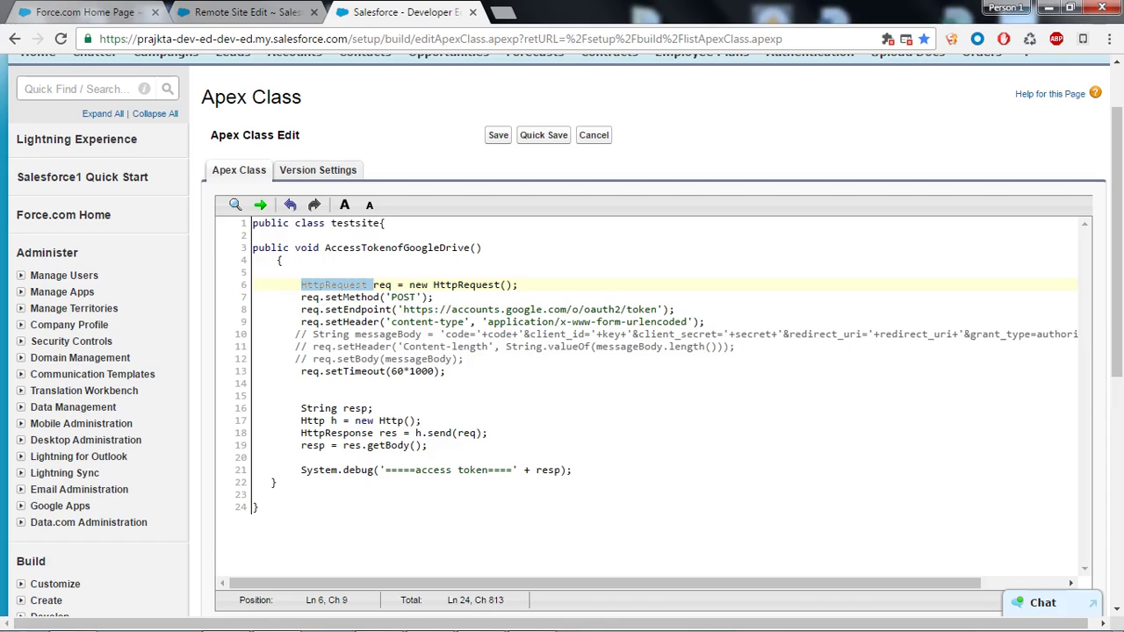
{"action": "double_click", "coordinate": [348, 297]}
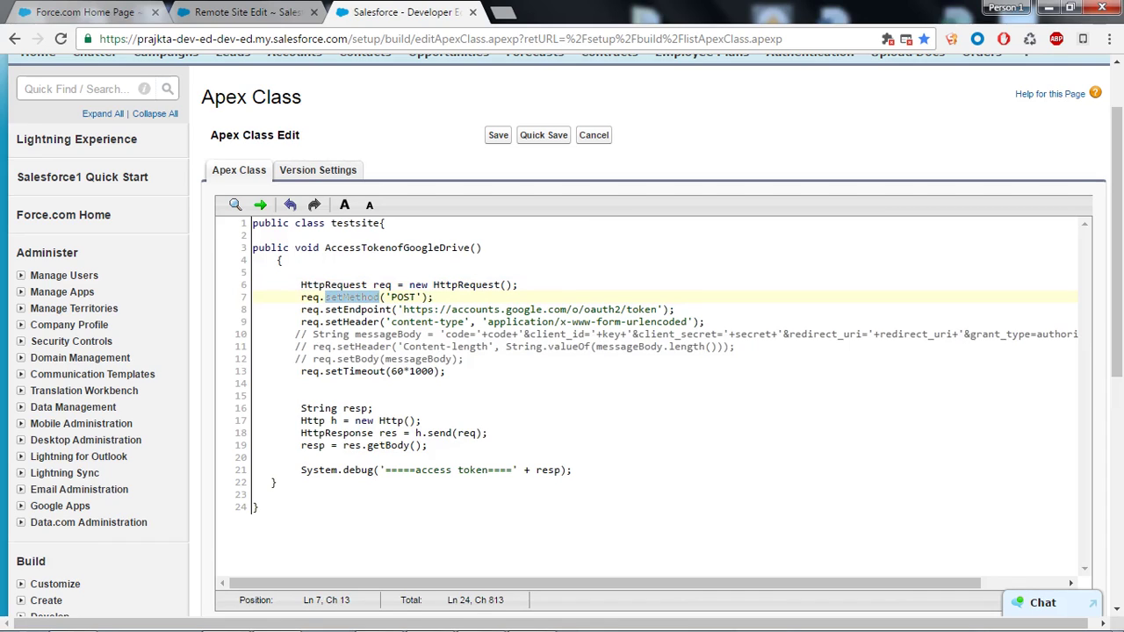
{"action": "double_click", "coordinate": [358, 309]}
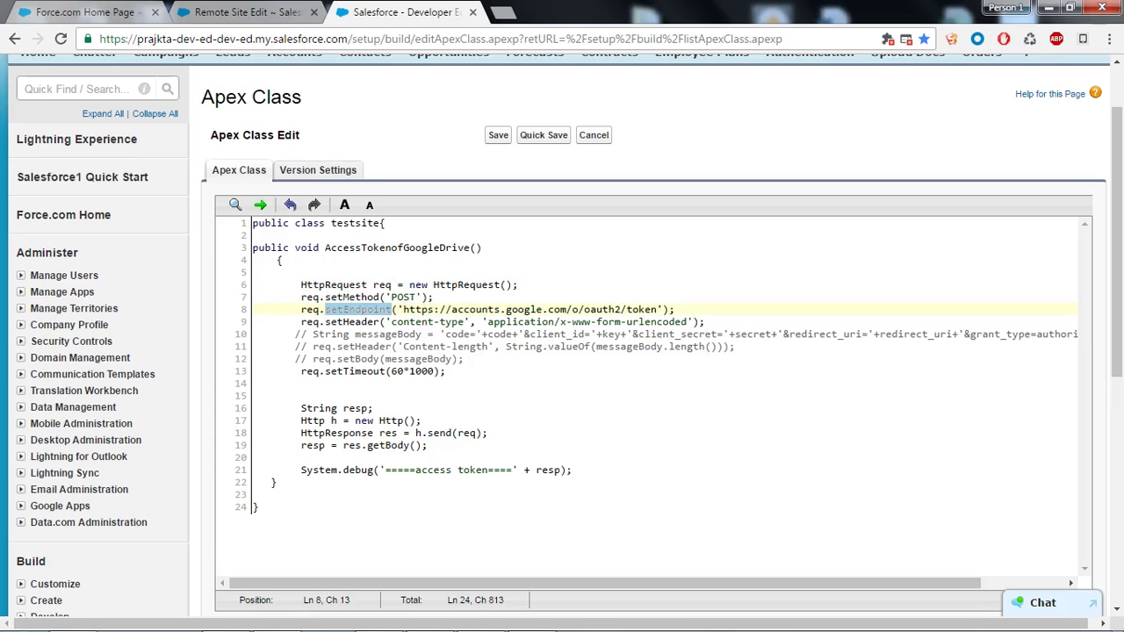
{"action": "double_click", "coordinate": [351, 321]}
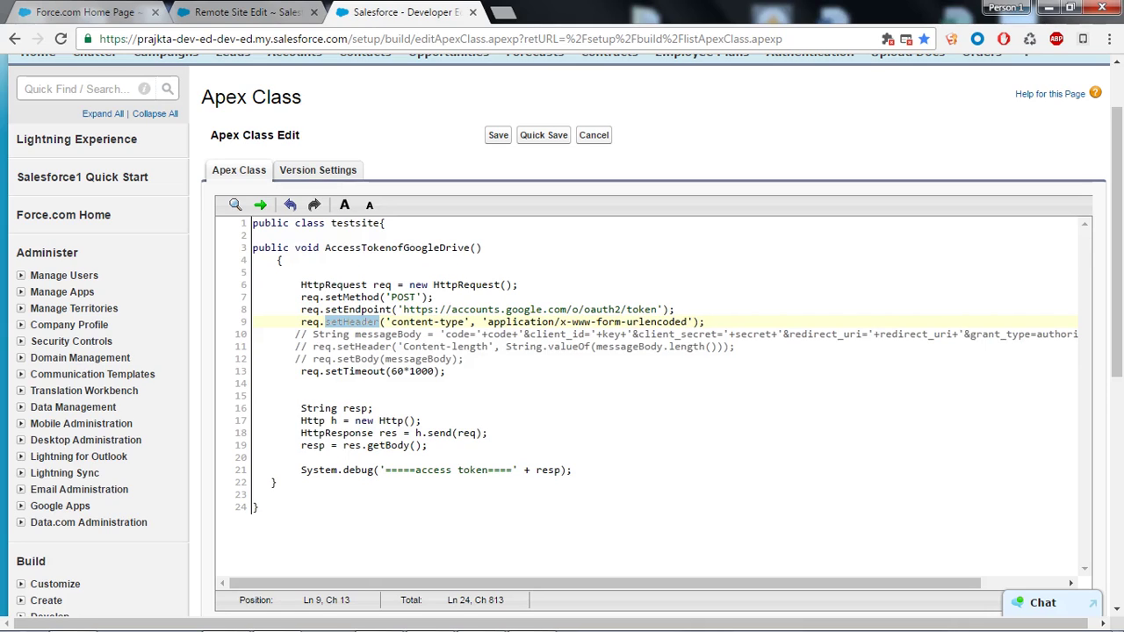
Examine how the method sends the request, reads the response body and logs it, and review its endpoint URL
{"action": "double_click", "coordinate": [314, 420]}
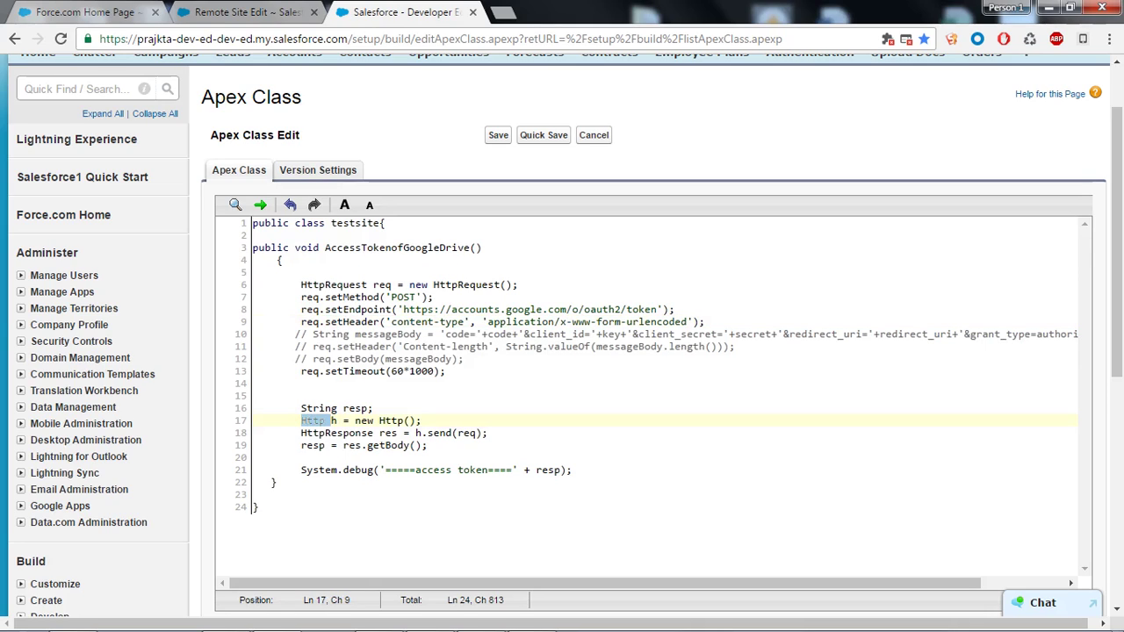
{"action": "double_click", "coordinate": [314, 445]}
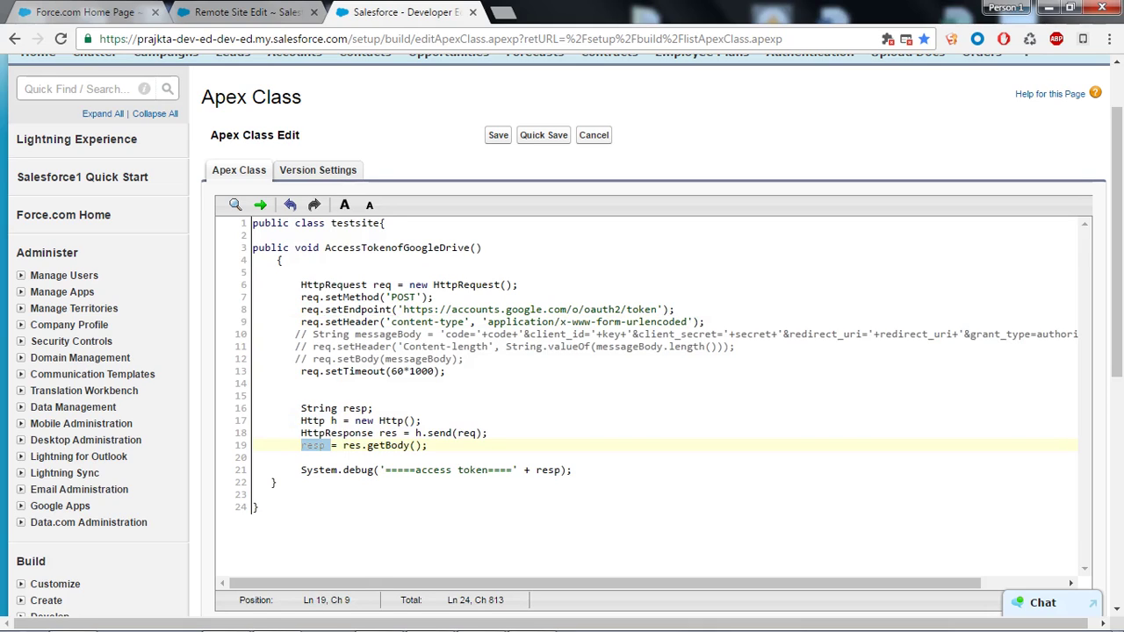
{"action": "double_click", "coordinate": [439, 433]}
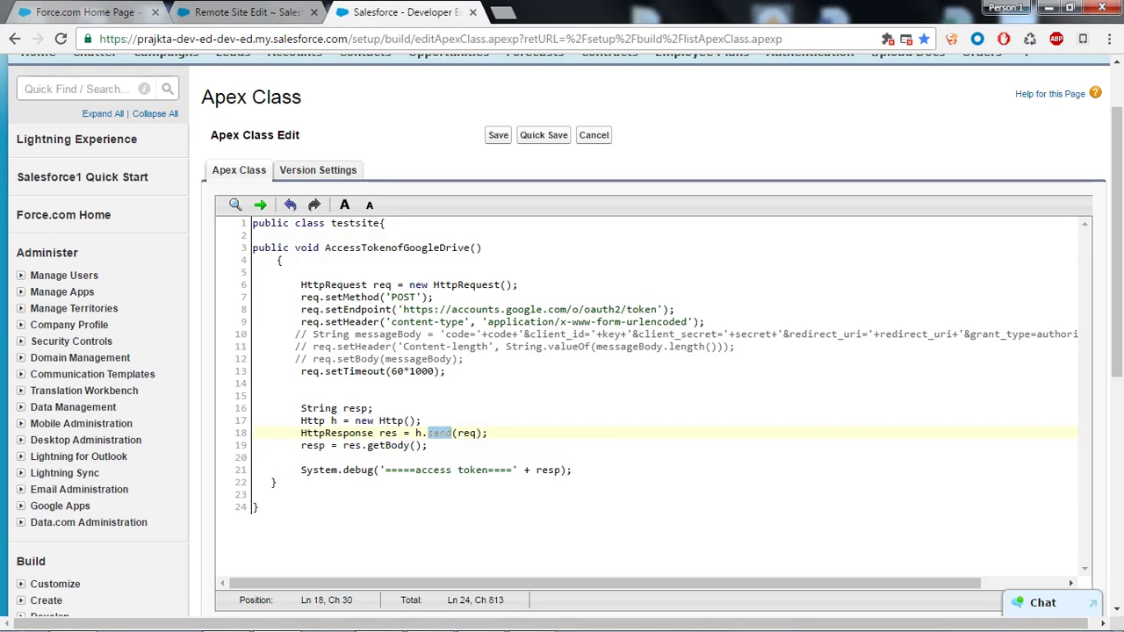
{"action": "left_click_drag", "start_coordinate": [410, 470], "coordinate": [493, 470]}
{"action": "left_click", "coordinate": [548, 470]}
{"action": "double_click", "coordinate": [548, 469]}
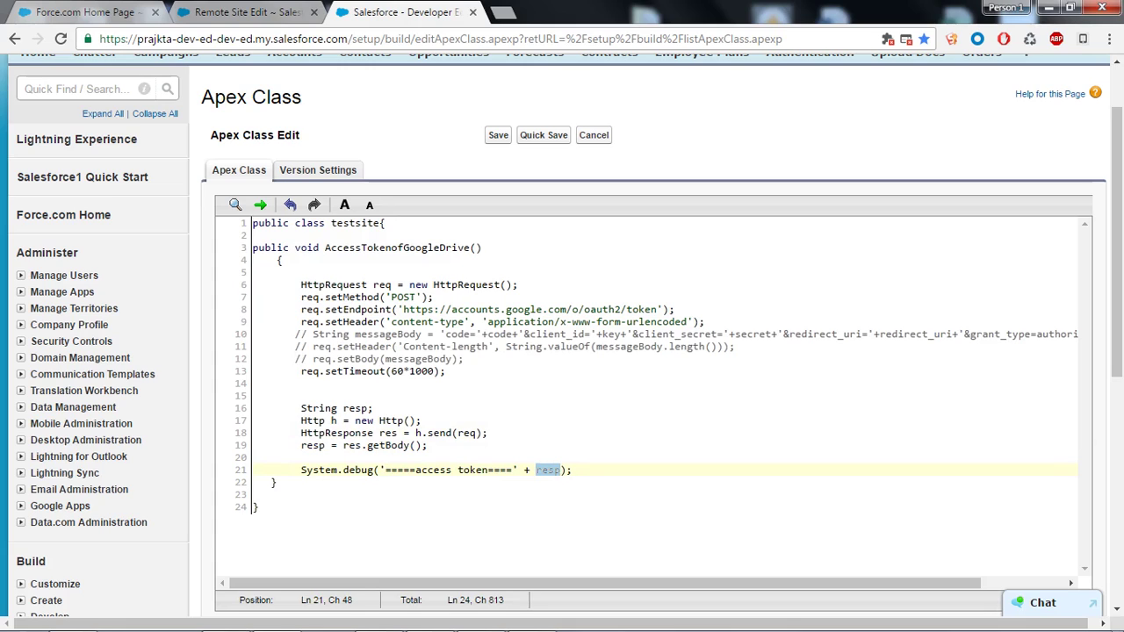
{"action": "left_click_drag", "start_coordinate": [403, 309], "coordinate": [657, 309]}
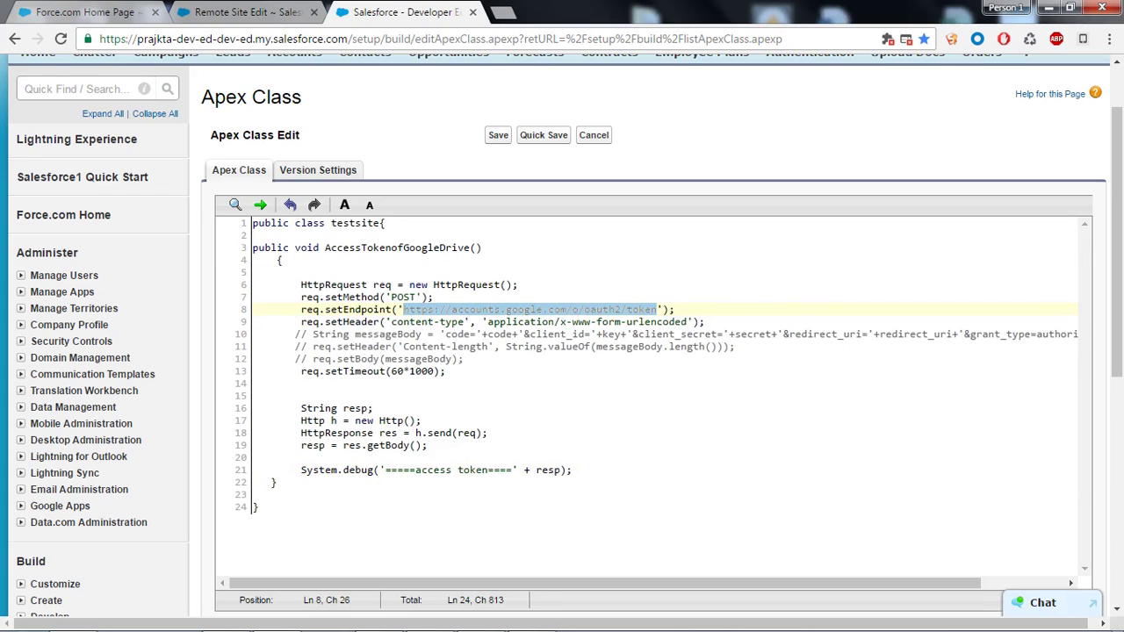
{"action": "left_click", "coordinate": [614, 345]}
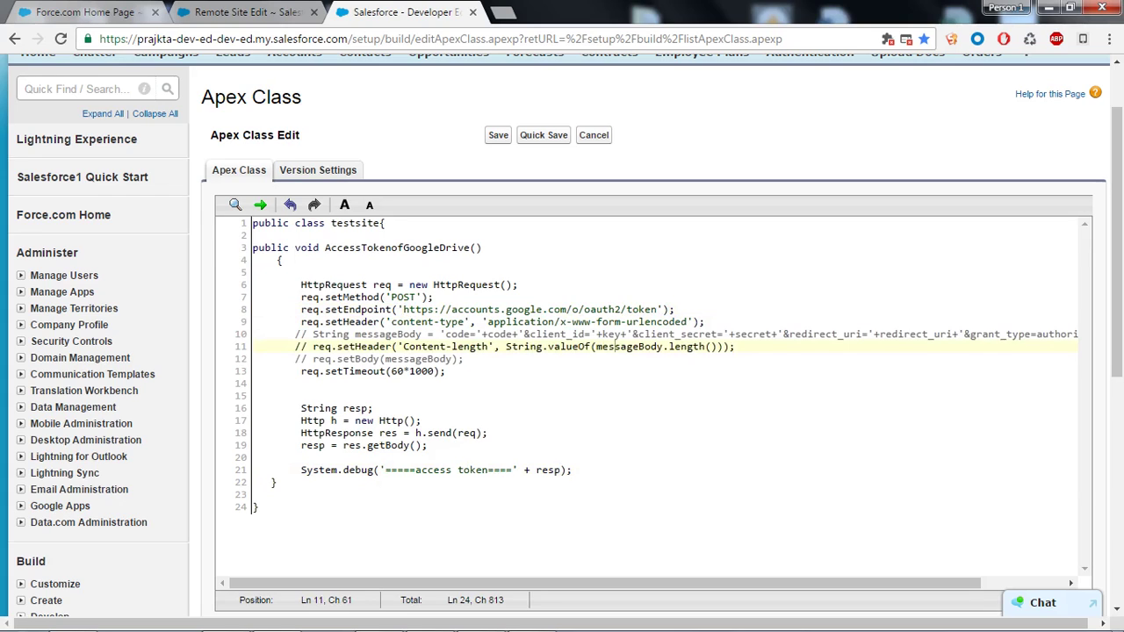
{"action": "double_click", "coordinate": [350, 247]}
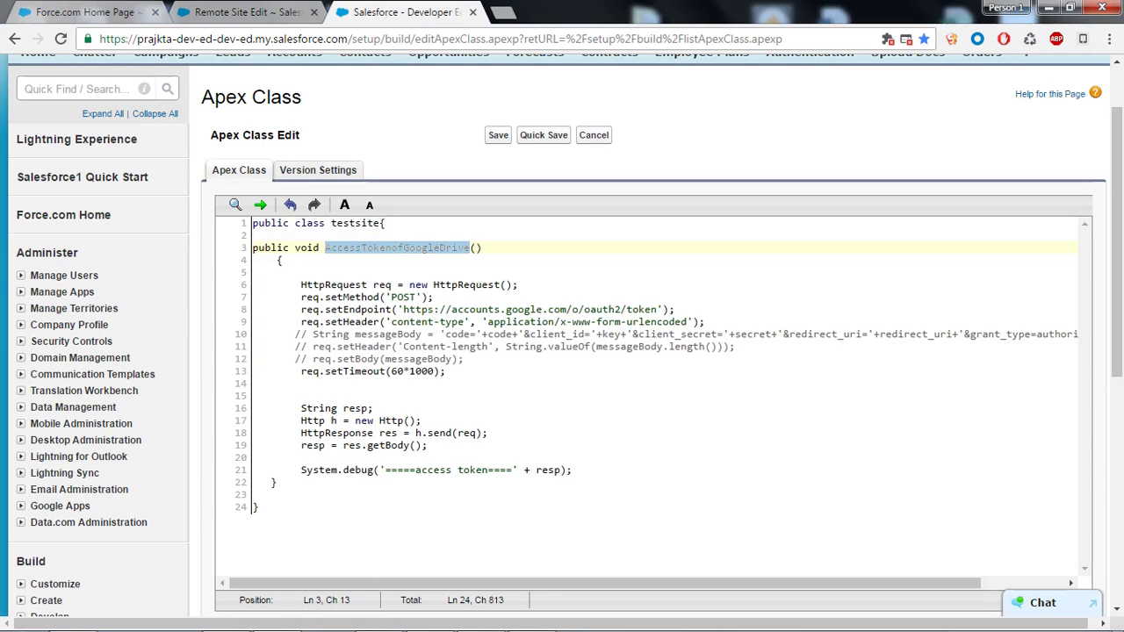
{"action": "left_click_drag", "start_coordinate": [403, 309], "coordinate": [656, 309]}
{"action": "key", "text": "ctrl+c"}
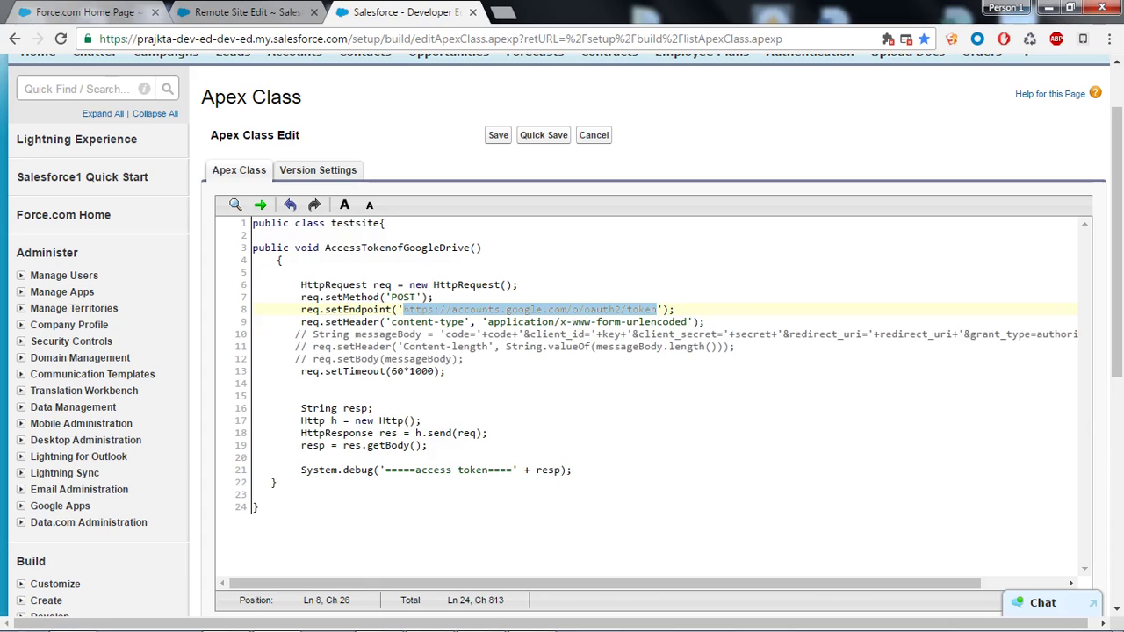
{"action": "left_click", "coordinate": [216, 11]}
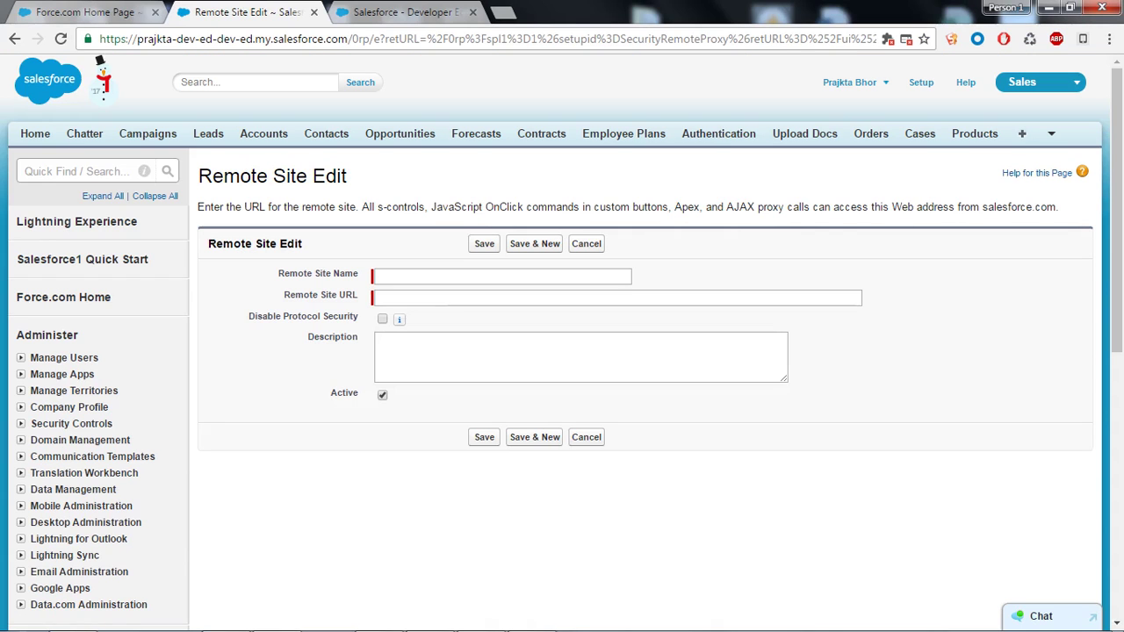
{"action": "left_click", "coordinate": [376, 298]}
{"action": "key", "text": "ctrl+v"}
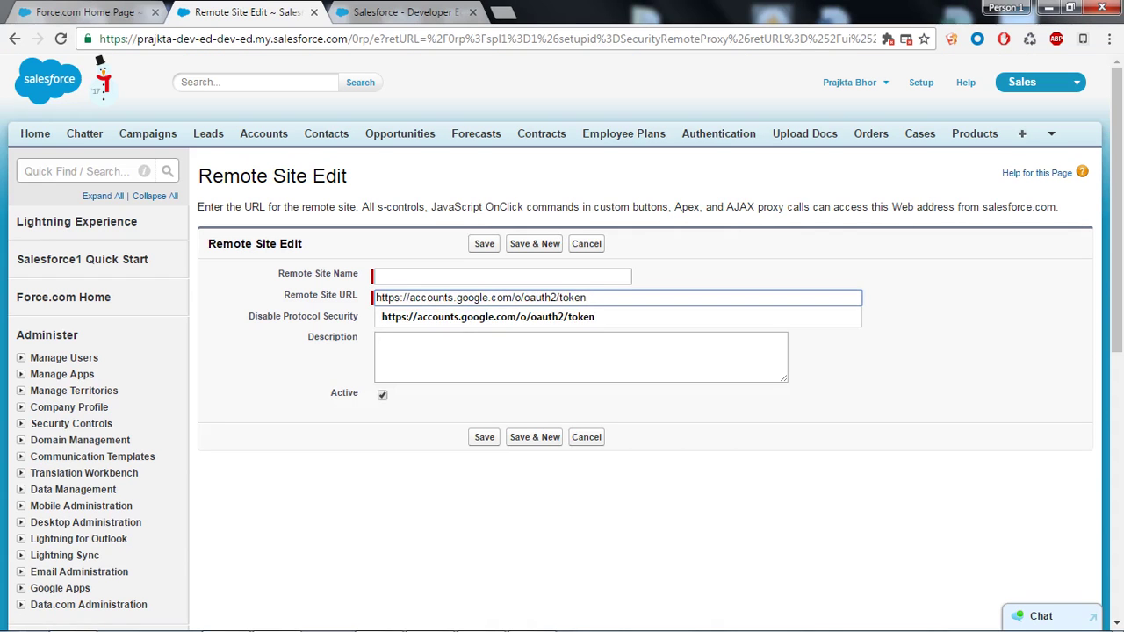
Name the remote site RemotesiteforGoogleDrive, leave it active with no description, and save it
{"action": "left_click", "coordinate": [377, 276]}
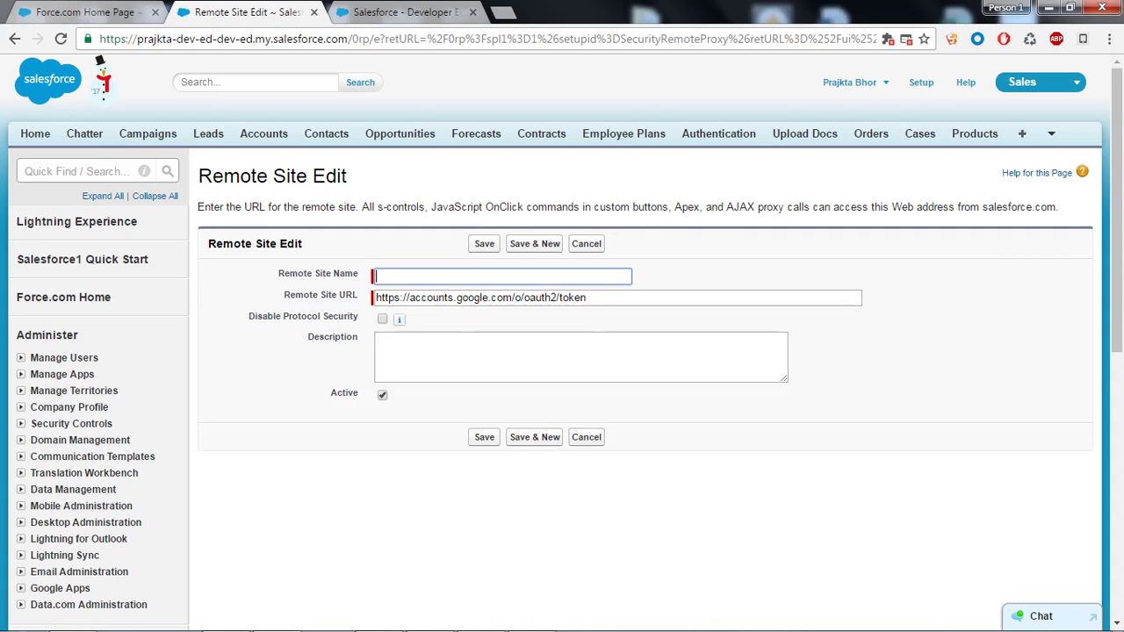
{"action": "type", "text": "remo"}
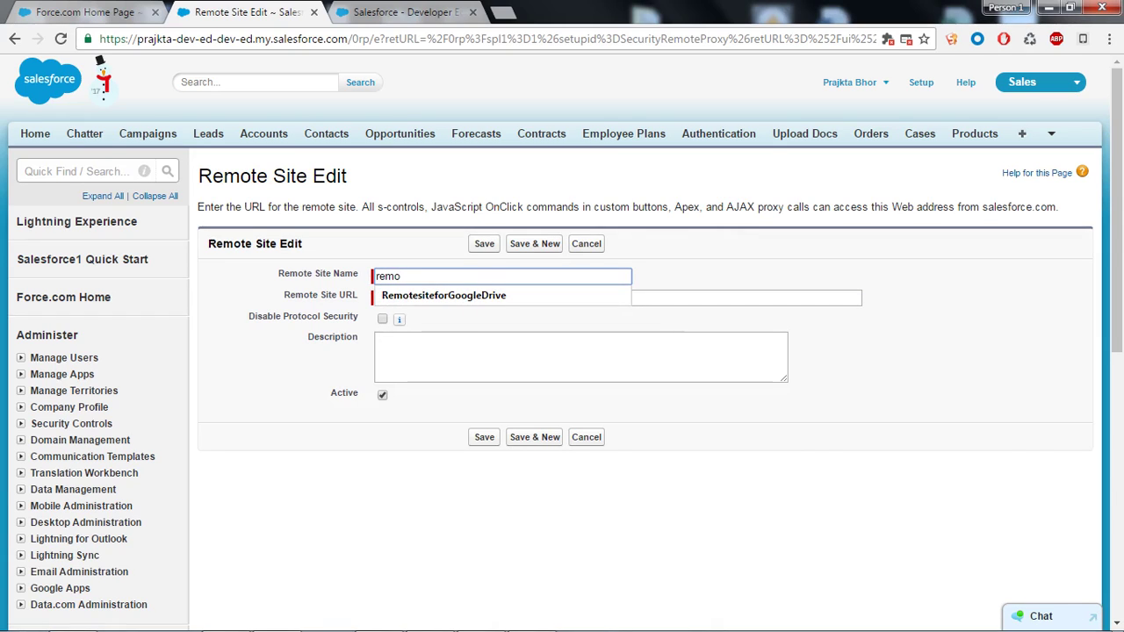
{"action": "key", "text": "Down"}
{"action": "key", "text": "Return"}
{"action": "left_click", "coordinate": [378, 340]}
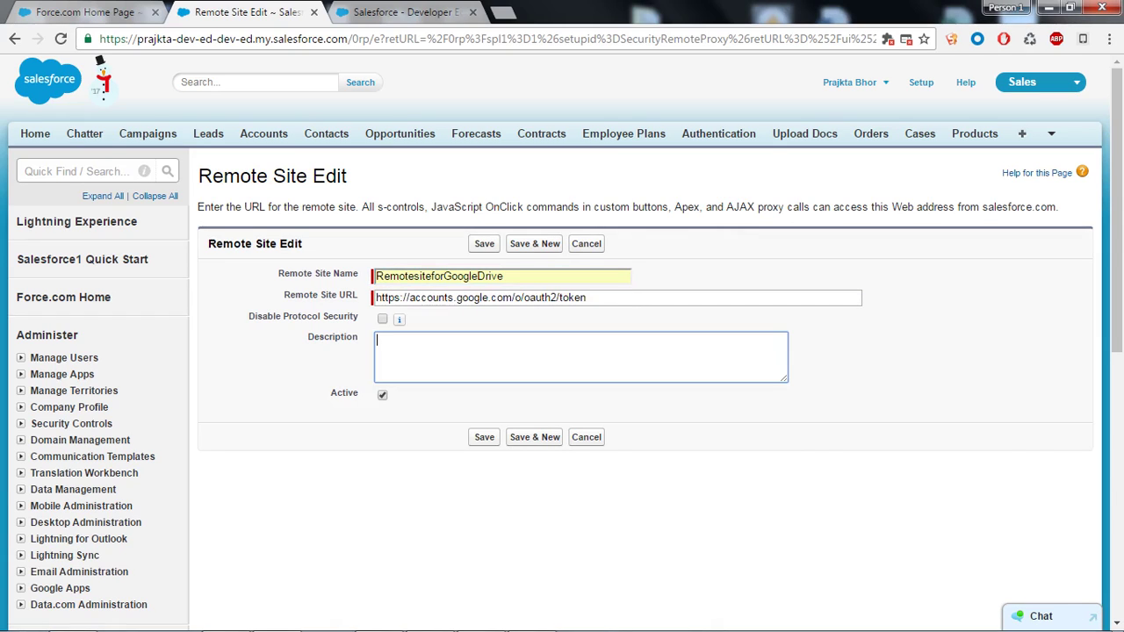
{"action": "left_click_drag", "start_coordinate": [330, 392], "coordinate": [358, 393]}
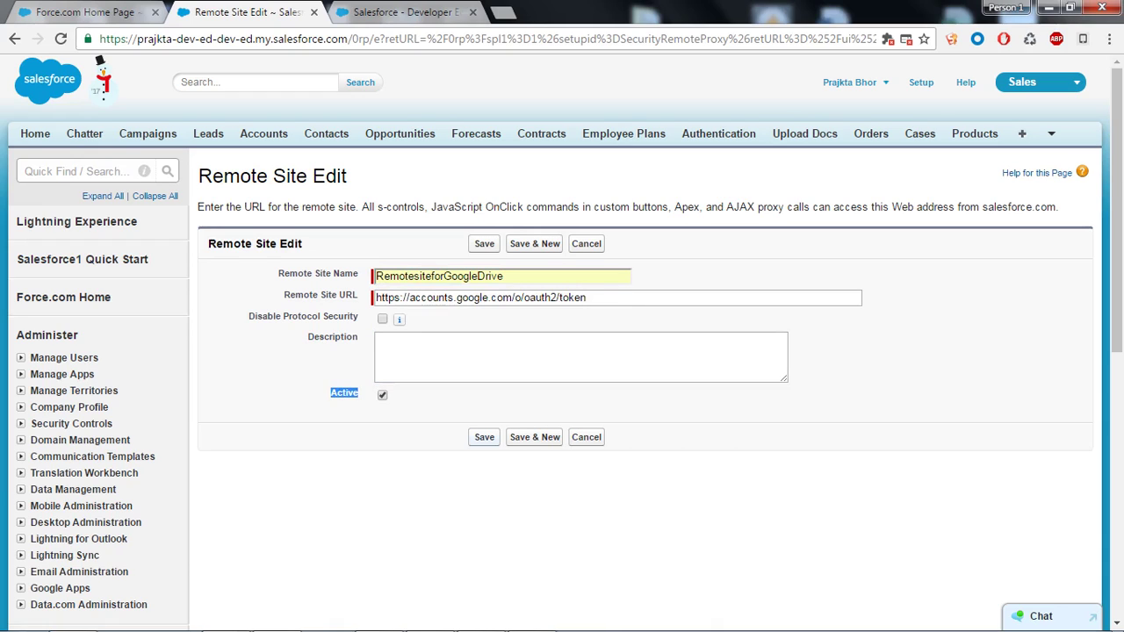
{"action": "left_click", "coordinate": [484, 436]}
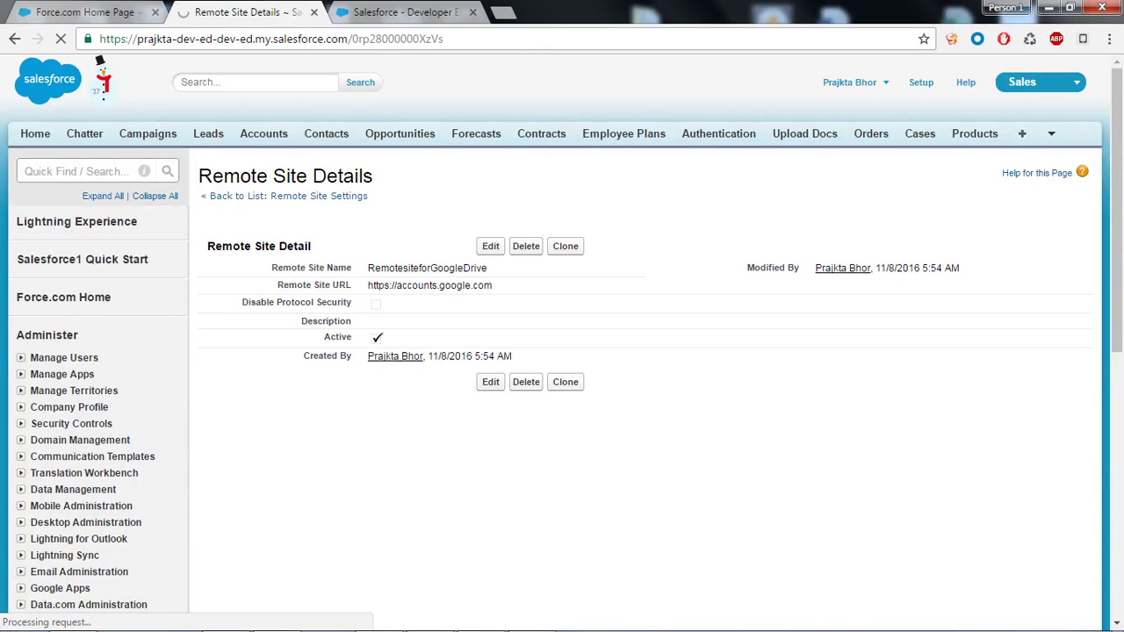
Review the saved remote site's details and recheck the Apex class's AccessTokenofGoogleDrive method, debug statement and HttpRequest line
{"action": "left_click_drag", "start_coordinate": [198, 176], "coordinate": [372, 175]}
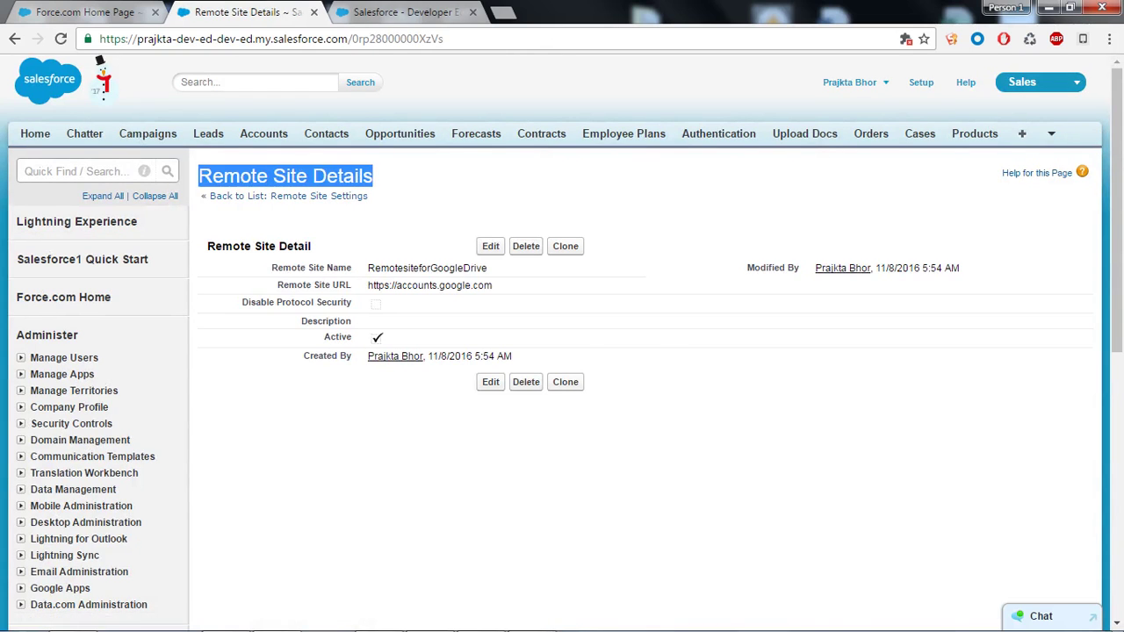
{"action": "left_click", "coordinate": [404, 12]}
{"action": "double_click", "coordinate": [397, 248]}
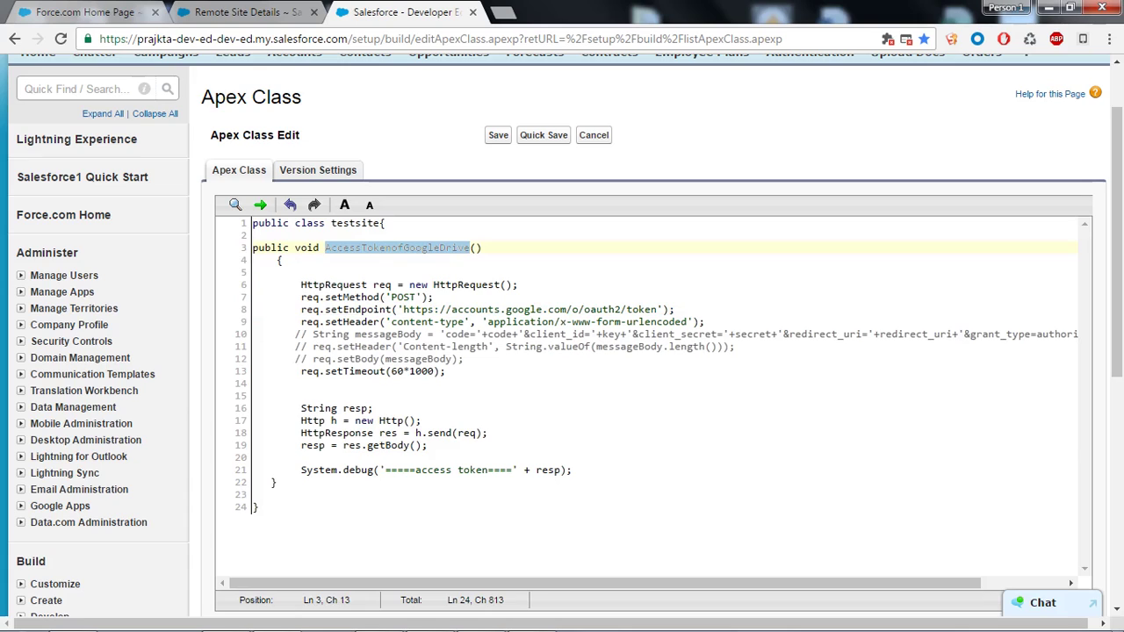
{"action": "left_click_drag", "start_coordinate": [495, 469], "coordinate": [416, 469]}
{"action": "double_click", "coordinate": [547, 470]}
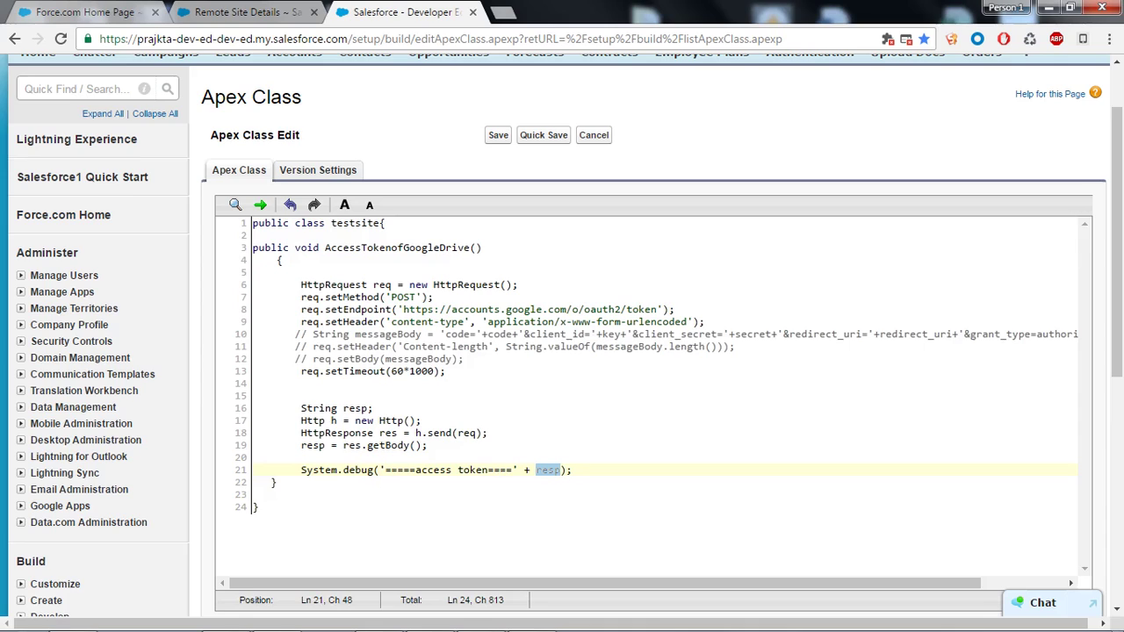
{"action": "left_click_drag", "start_coordinate": [283, 285], "coordinate": [505, 284]}
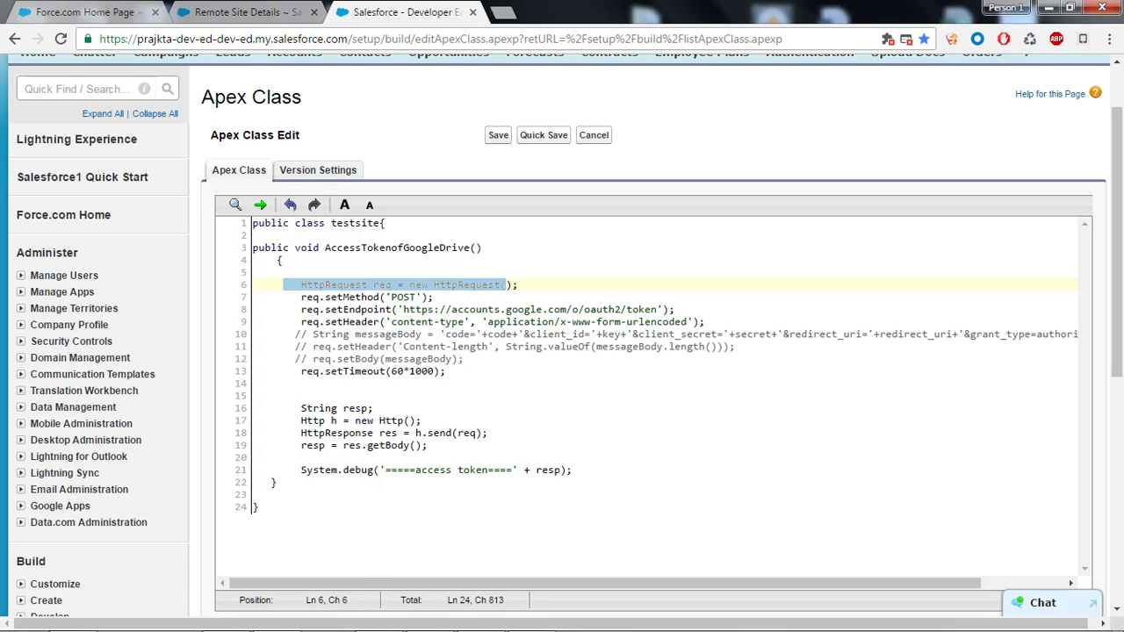
{"action": "key", "text": "ctrl+t"}
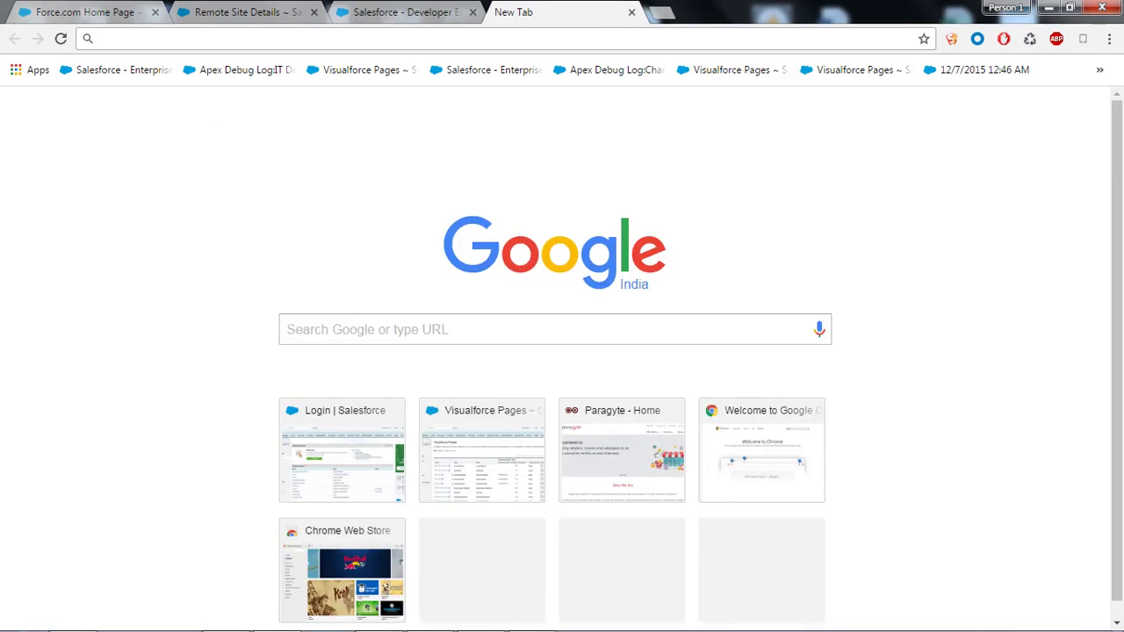
{"action": "type", "text": "www"}
{"action": "key", "text": "Return"}
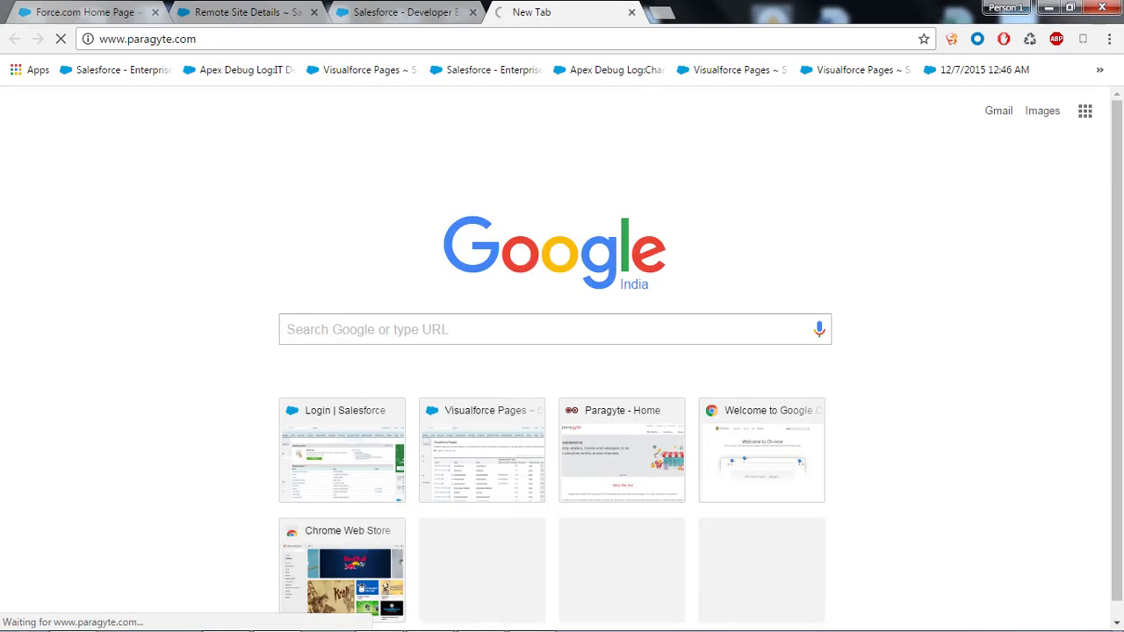